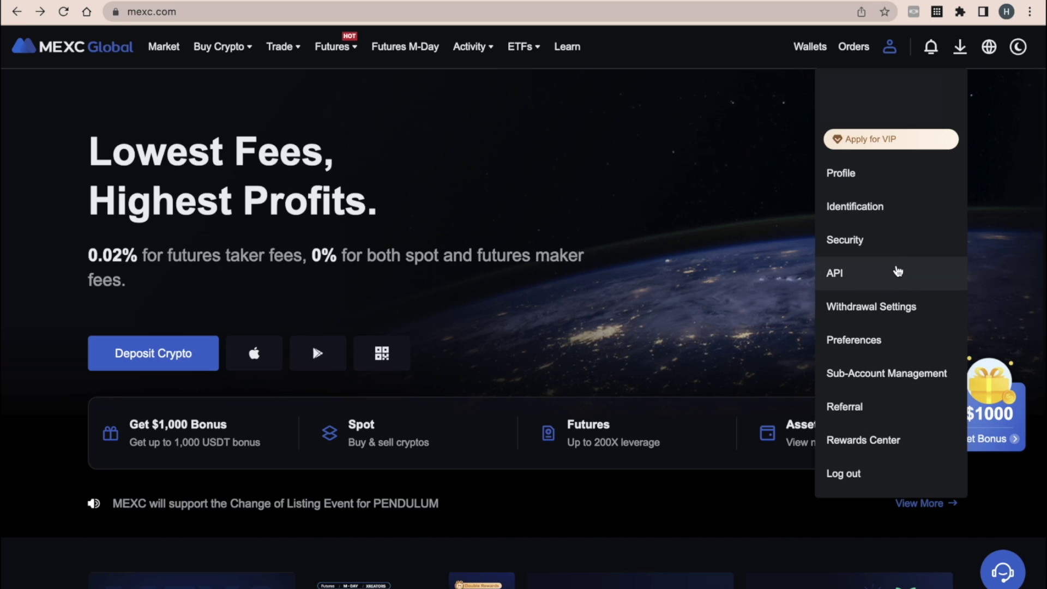
Start a MEXC API key with View Account Details, View Order Details and Trade permissions, and begin its note
{"action": "left_click", "coordinate": [898, 270]}
{"action": "left_click", "coordinate": [175, 246]}
{"action": "left_click", "coordinate": [166, 271]}
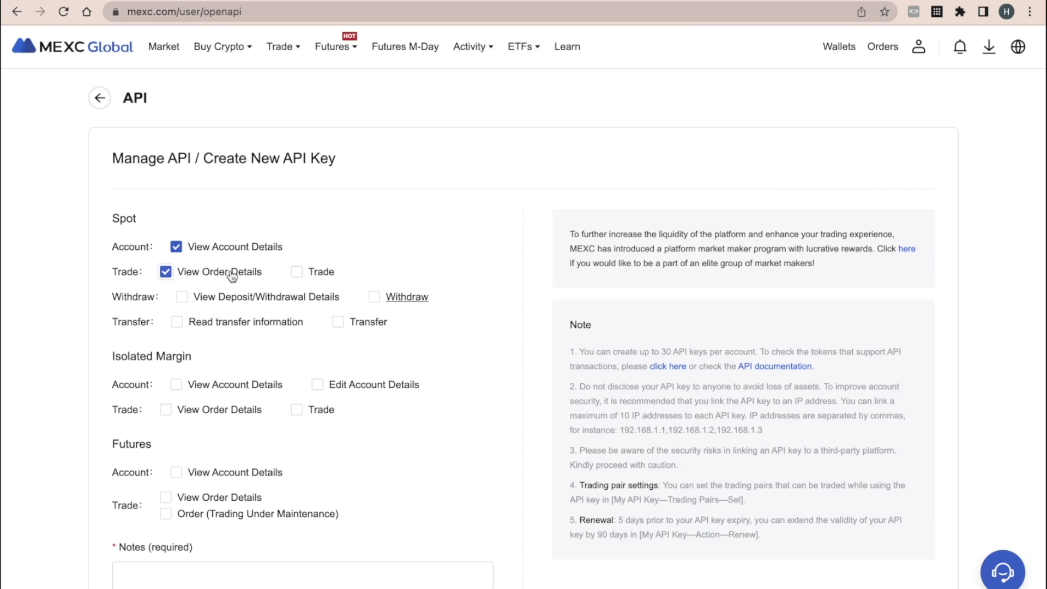
{"action": "left_click", "coordinate": [297, 271]}
{"action": "scroll", "coordinate": [169, 329], "scroll_direction": "down", "scroll_amount": 2}
{"action": "left_click", "coordinate": [182, 507]}
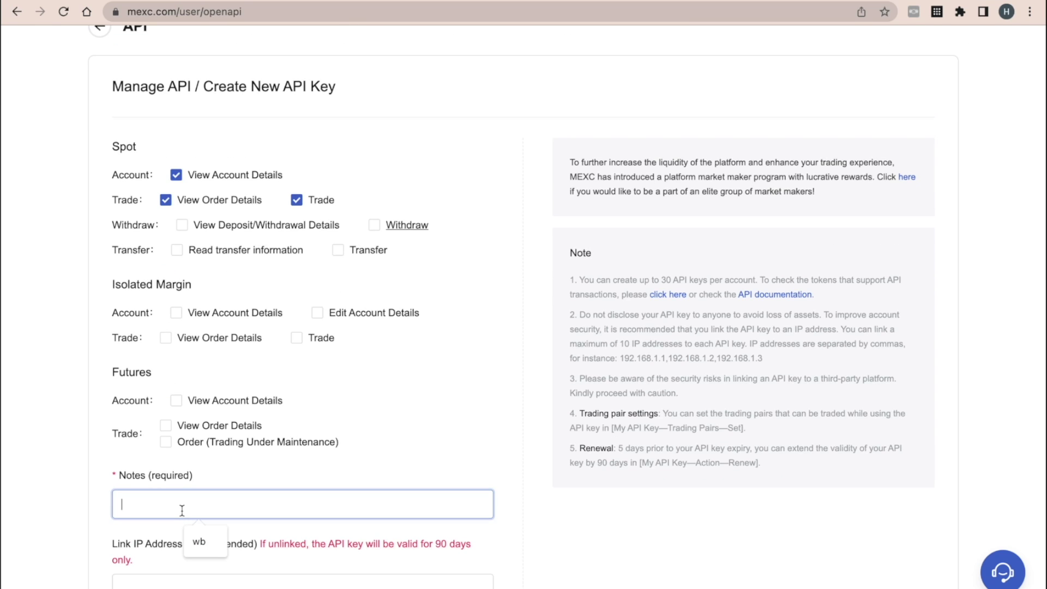
{"action": "type", "text": "WunderTradi"}
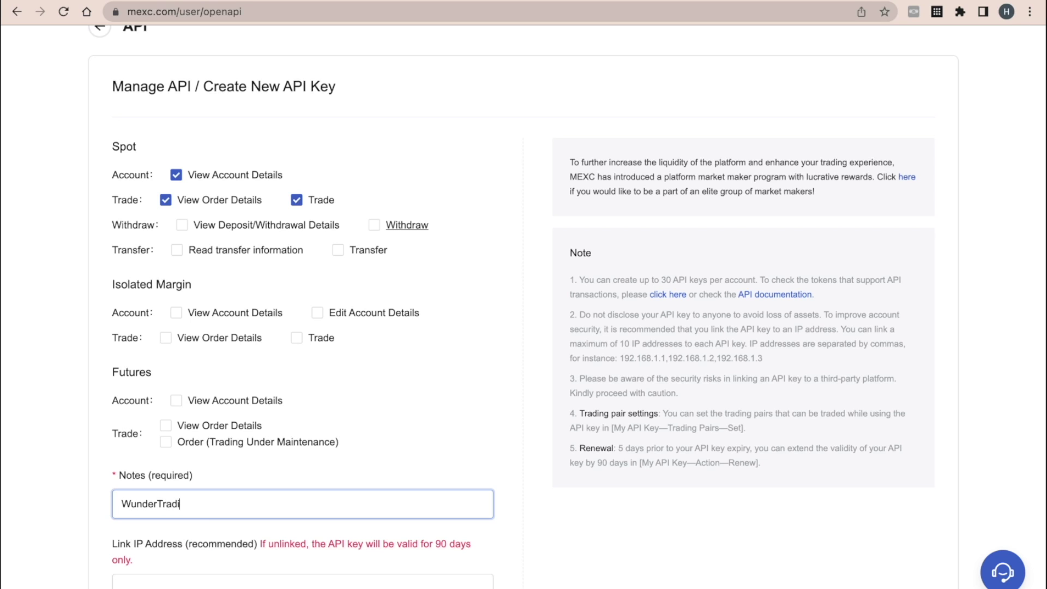
{"action": "type", "text": "ng"}
{"action": "scroll", "coordinate": [473, 449], "scroll_direction": "down", "scroll_amount": 2}
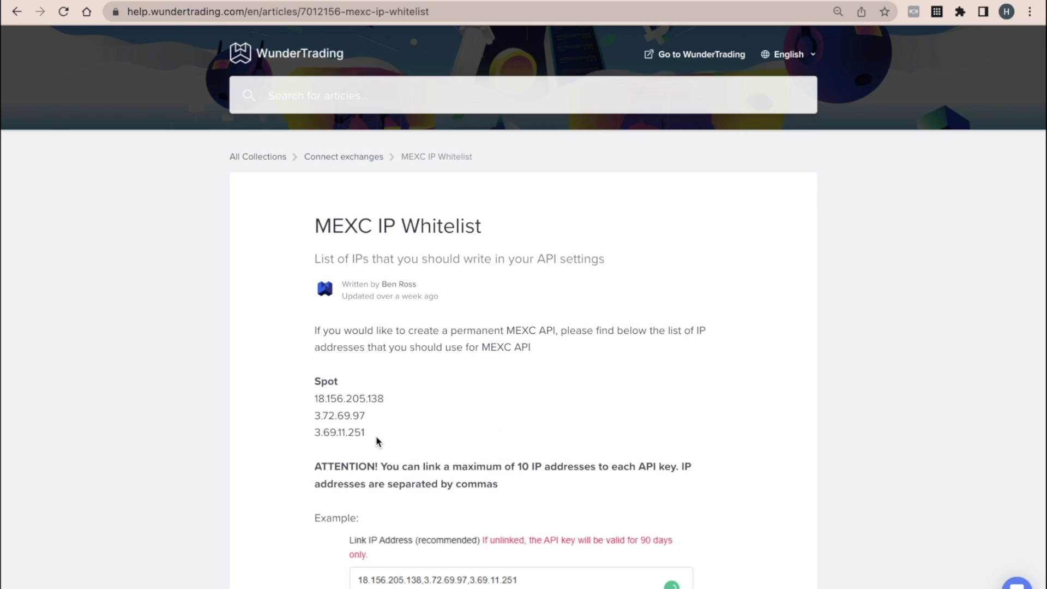
Whitelist the three WunderTrading Spot IPs as one comma-separated line
{"action": "left_click_drag", "start_coordinate": [376, 436], "coordinate": [302, 407]}
{"action": "key", "text": "ctrl+c"}
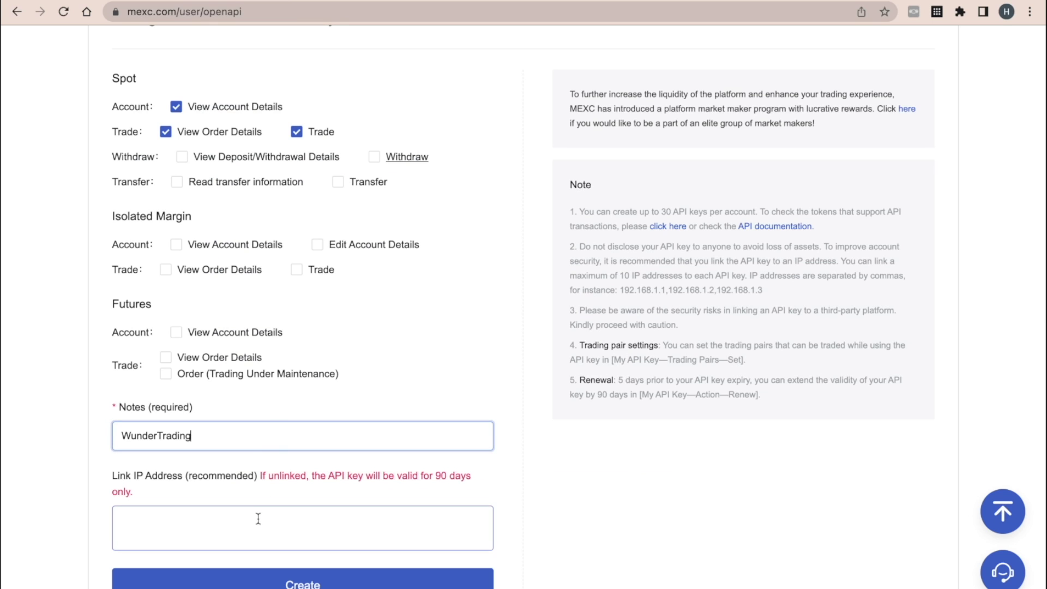
{"action": "left_click", "coordinate": [257, 520]}
{"action": "scroll", "coordinate": [257, 520], "scroll_direction": "down", "scroll_amount": 1}
{"action": "key", "text": "ctrl+v"}
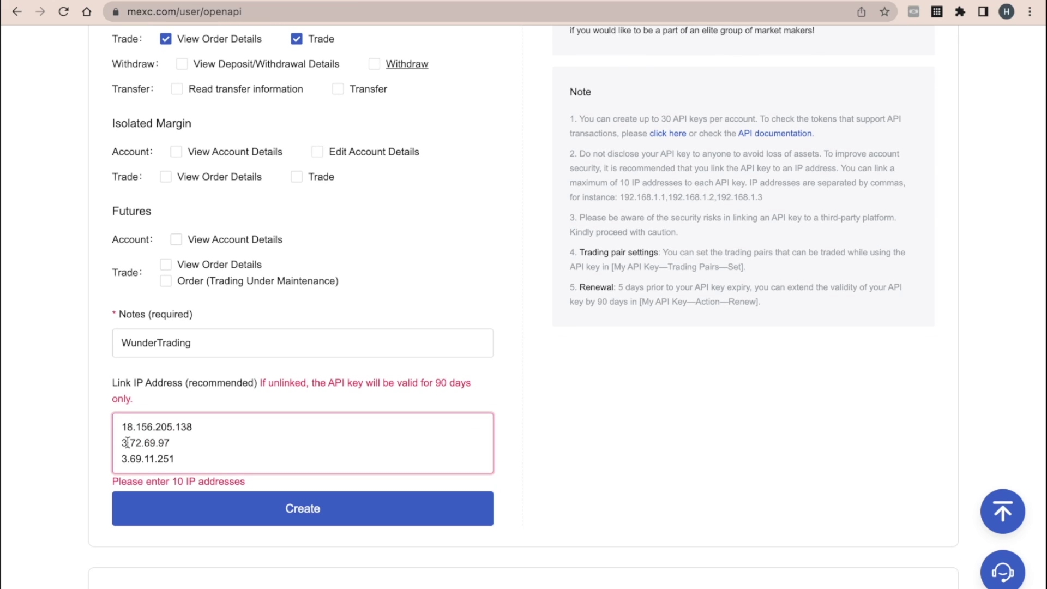
{"action": "left_click", "coordinate": [122, 442]}
{"action": "key", "text": "BackSpace"}
{"action": "type", "text": ",3.72.69.97"}
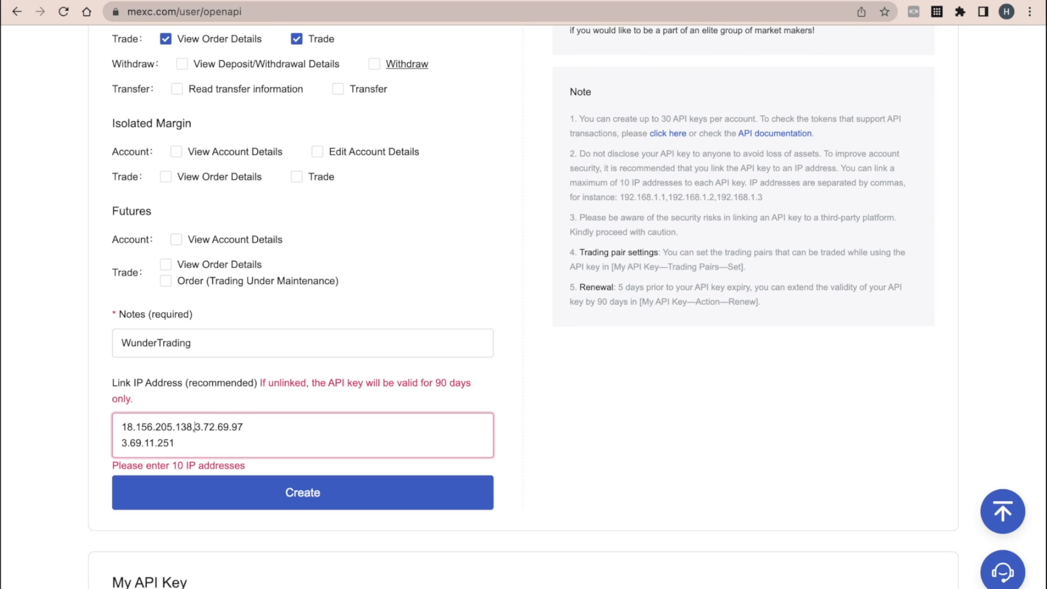
{"action": "left_click", "coordinate": [123, 443]}
{"action": "key", "text": "BackSpace"}
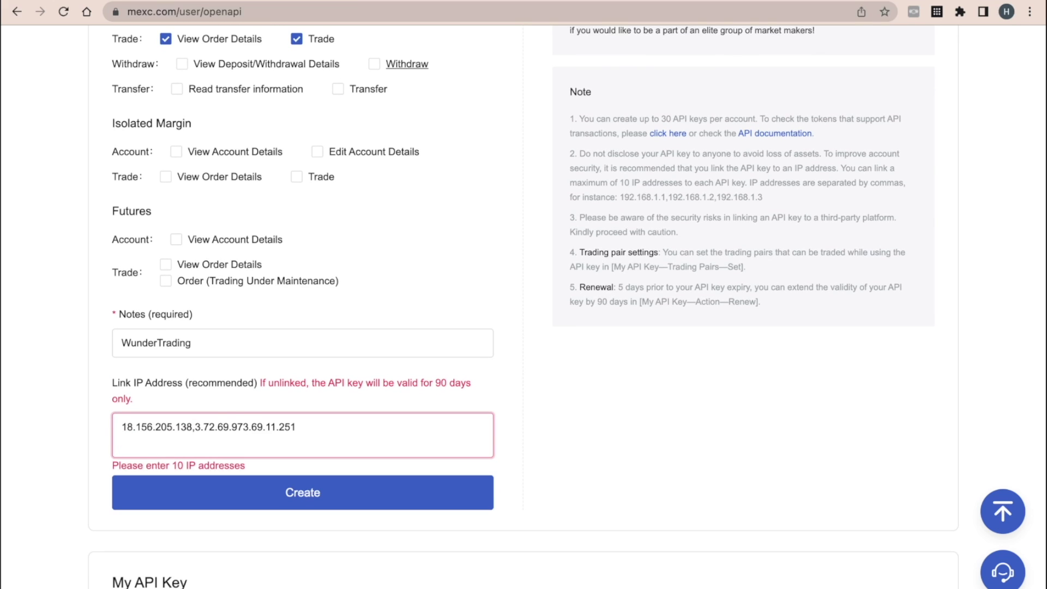
{"action": "type", "text": ","}
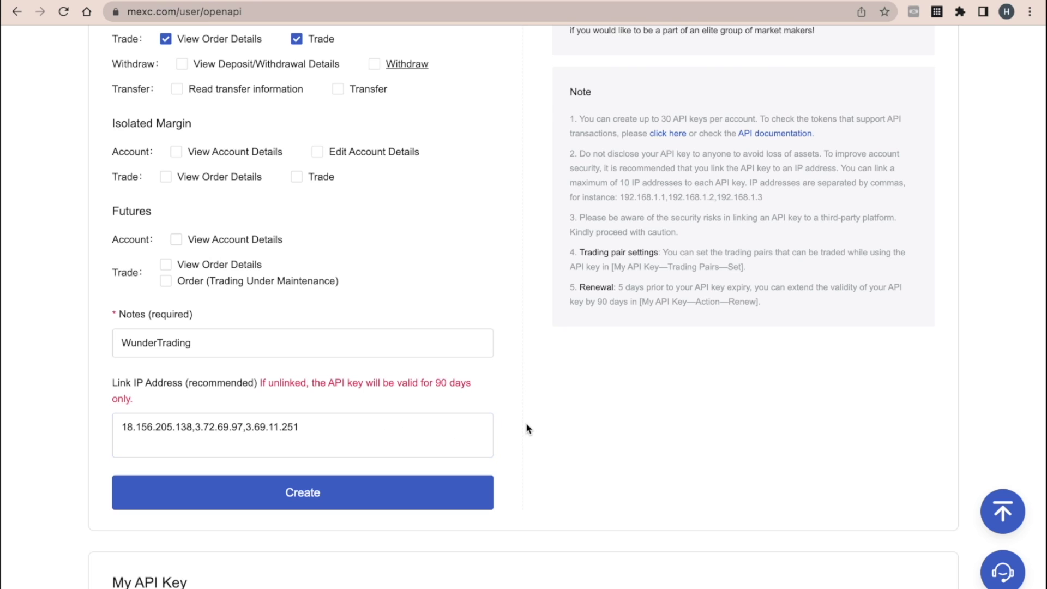
{"action": "type", "text": "7618"}
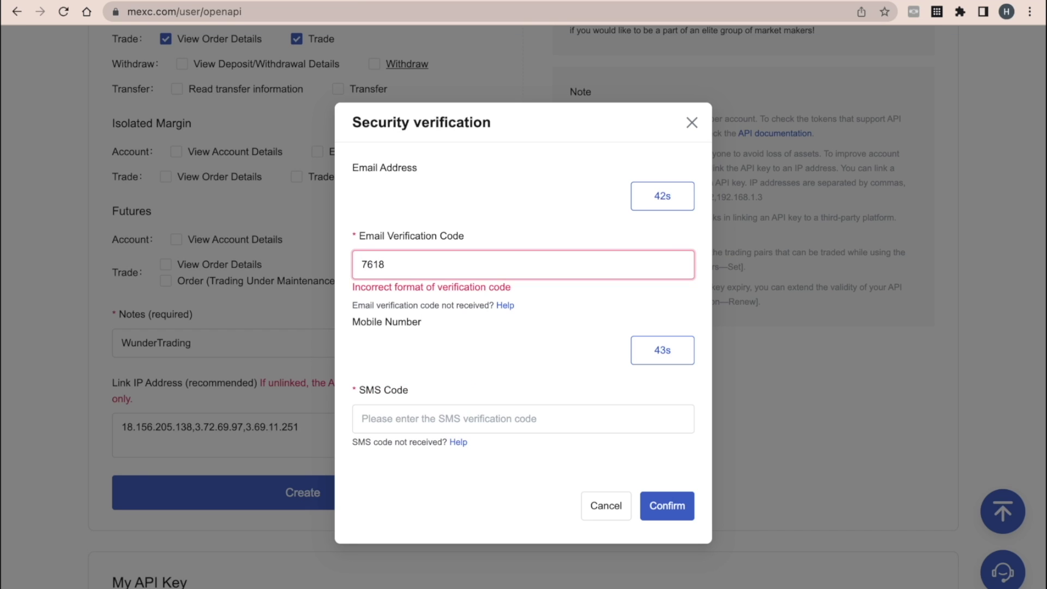
{"action": "type", "text": "94"}
Enter the SMS verification code and confirm to create the MEXC API key
{"action": "left_click", "coordinate": [467, 419]}
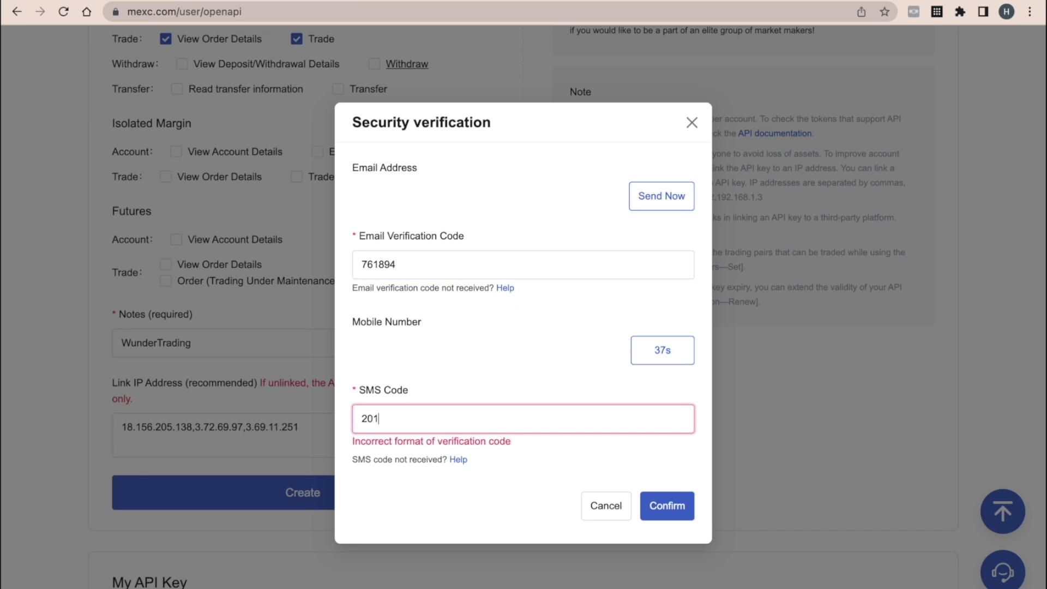
{"action": "left_click", "coordinate": [675, 506]}
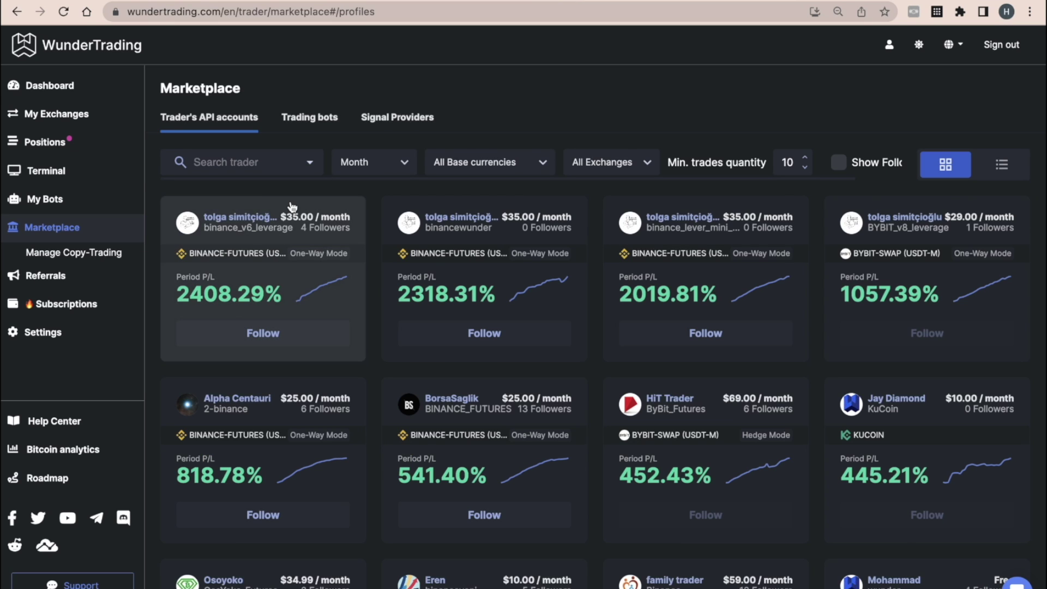
Add a new WunderTrading exchange account on MEXC-SPOT and name it MEXC
{"action": "left_click", "coordinate": [25, 116]}
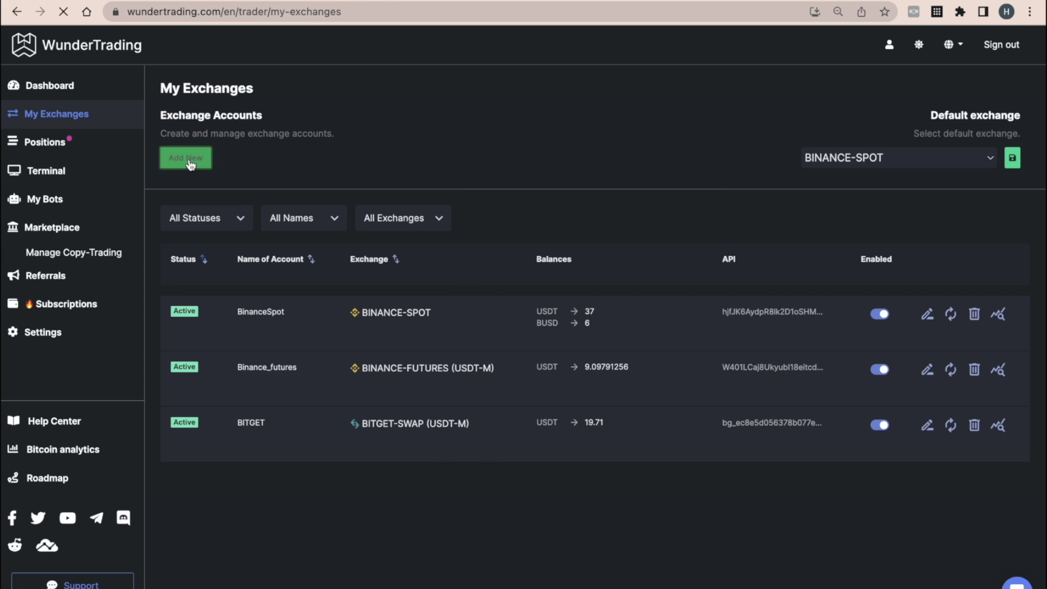
{"action": "left_click", "coordinate": [186, 158]}
{"action": "left_click", "coordinate": [474, 183]}
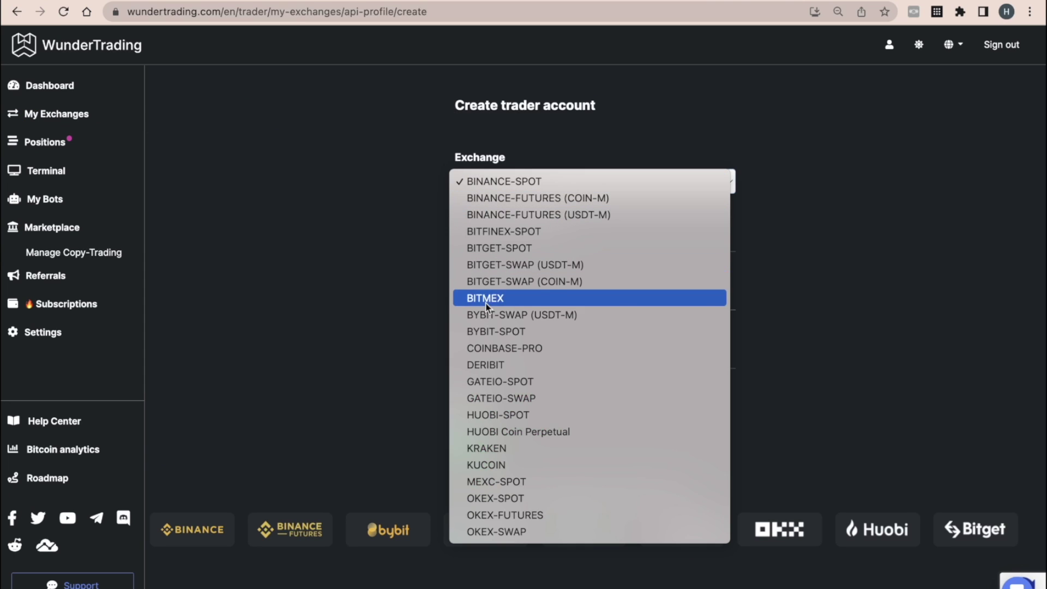
{"action": "left_click", "coordinate": [518, 482]}
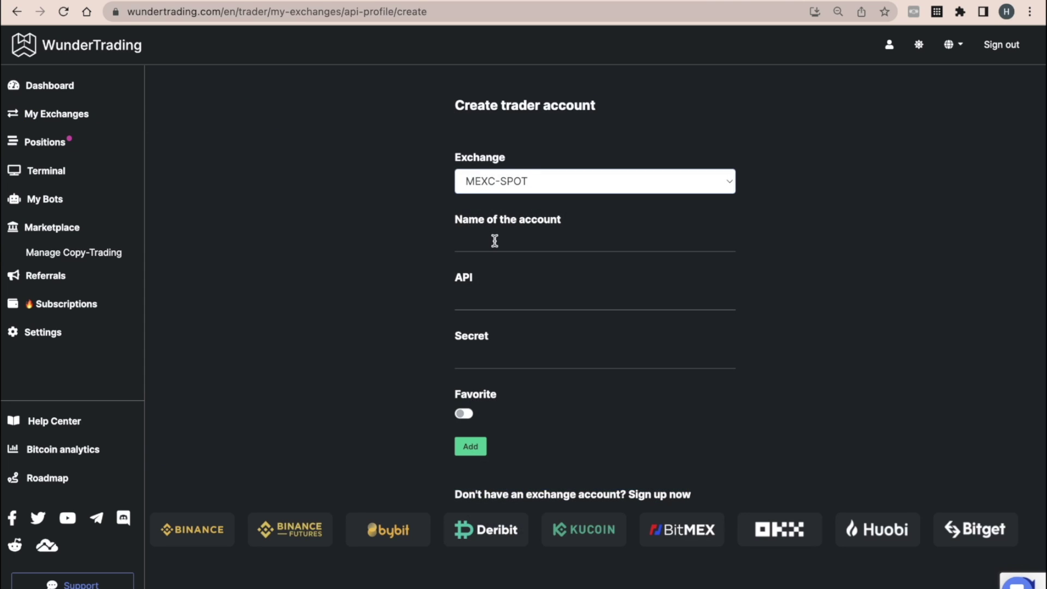
{"action": "left_click", "coordinate": [494, 240]}
{"action": "type", "text": "MEXC"}
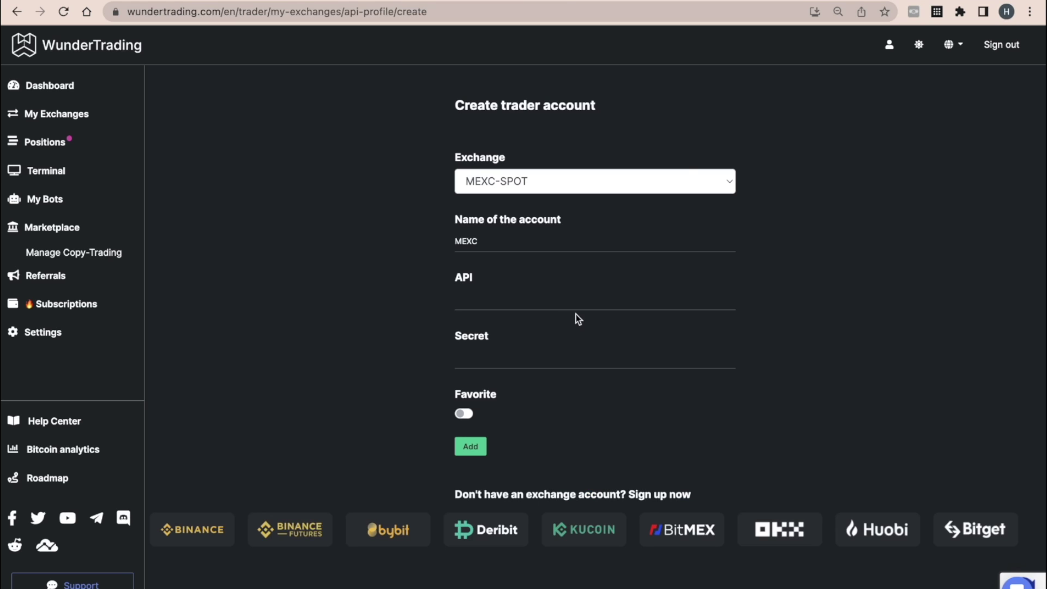
Paste the MEXC access and secret keys and save the account
{"action": "left_click", "coordinate": [562, 301]}
{"action": "key", "text": "ctrl+v"}
{"action": "left_click", "coordinate": [676, 318]}
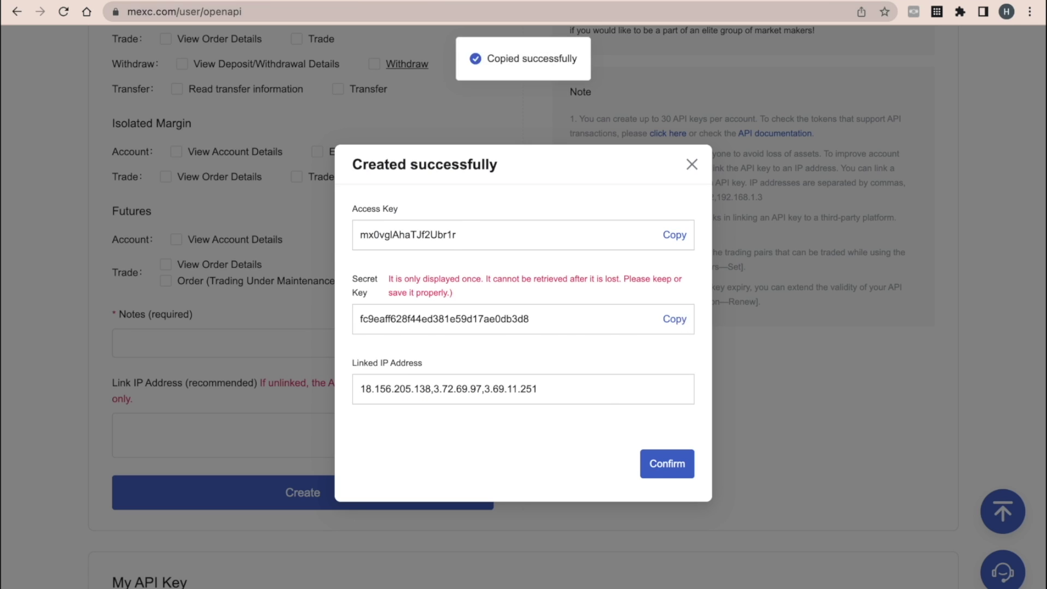
{"action": "left_click", "coordinate": [499, 357]}
{"action": "key", "text": "ctrl+v"}
{"action": "left_click", "coordinate": [470, 448]}
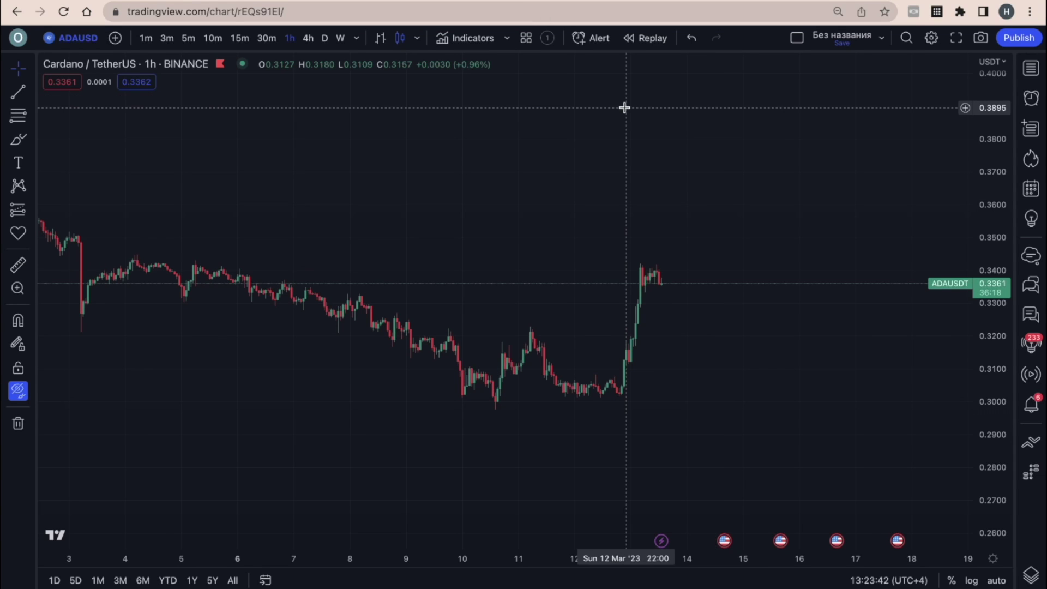
Add the Wunder DCA Bot strategy to the TradingView ADAUSDT chart
{"action": "left_click", "coordinate": [477, 42]}
{"action": "type", "text": "wunder bo"}
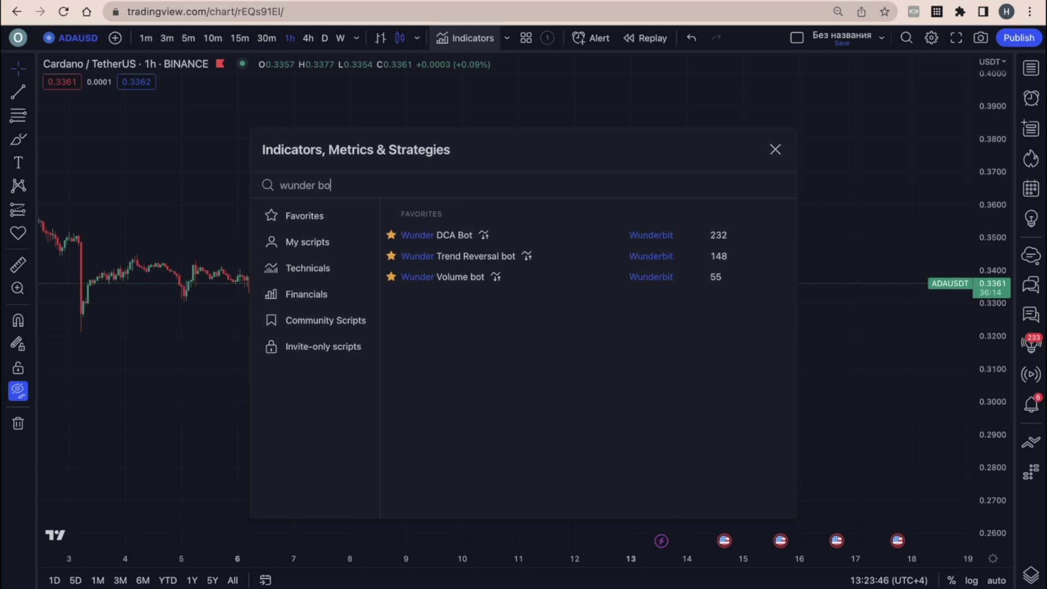
{"action": "type", "text": "t"}
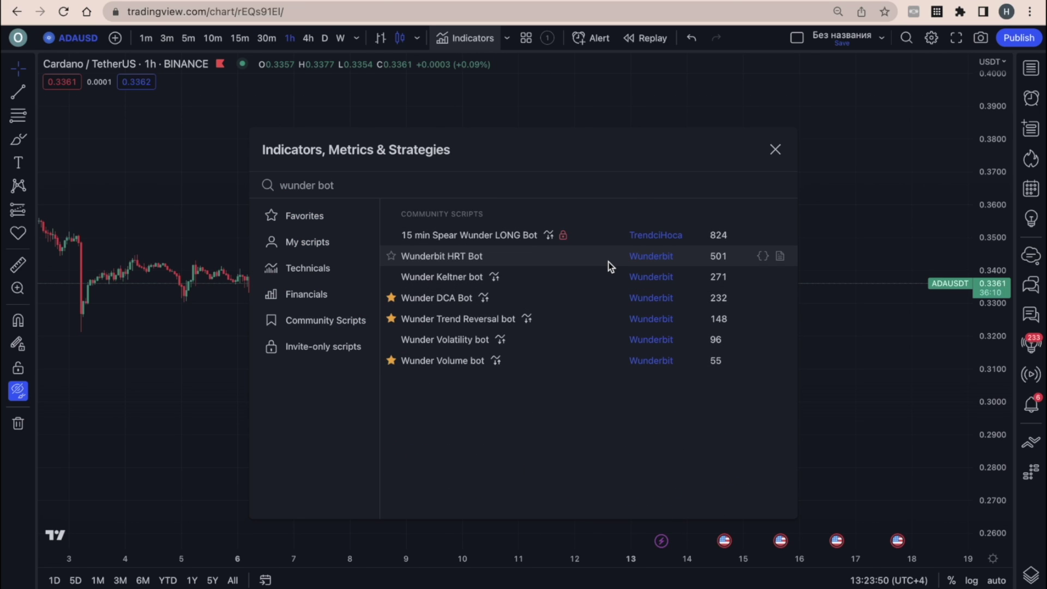
{"action": "left_click", "coordinate": [598, 298]}
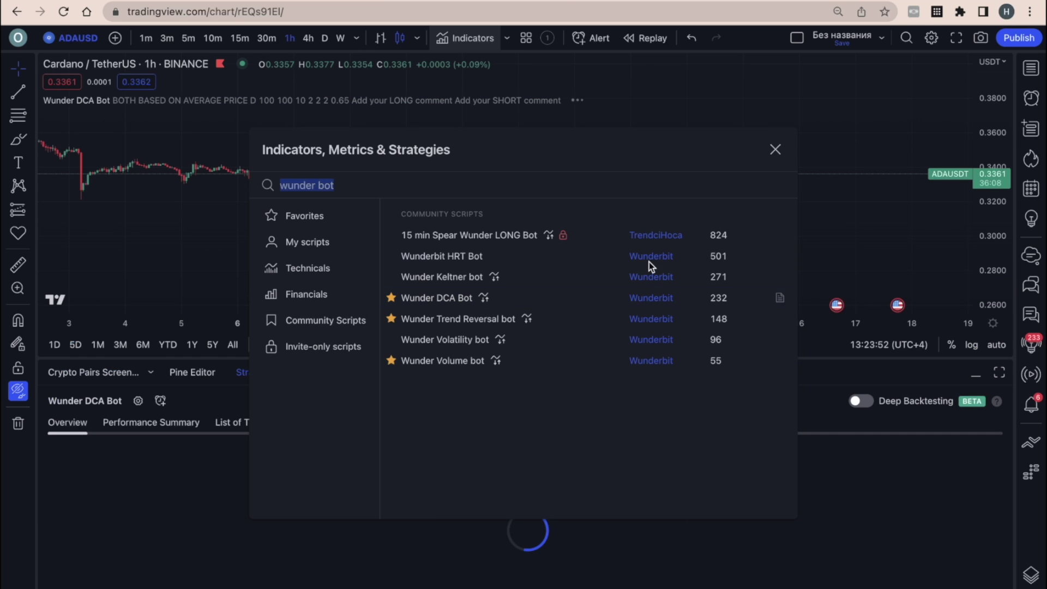
{"action": "left_click", "coordinate": [775, 150]}
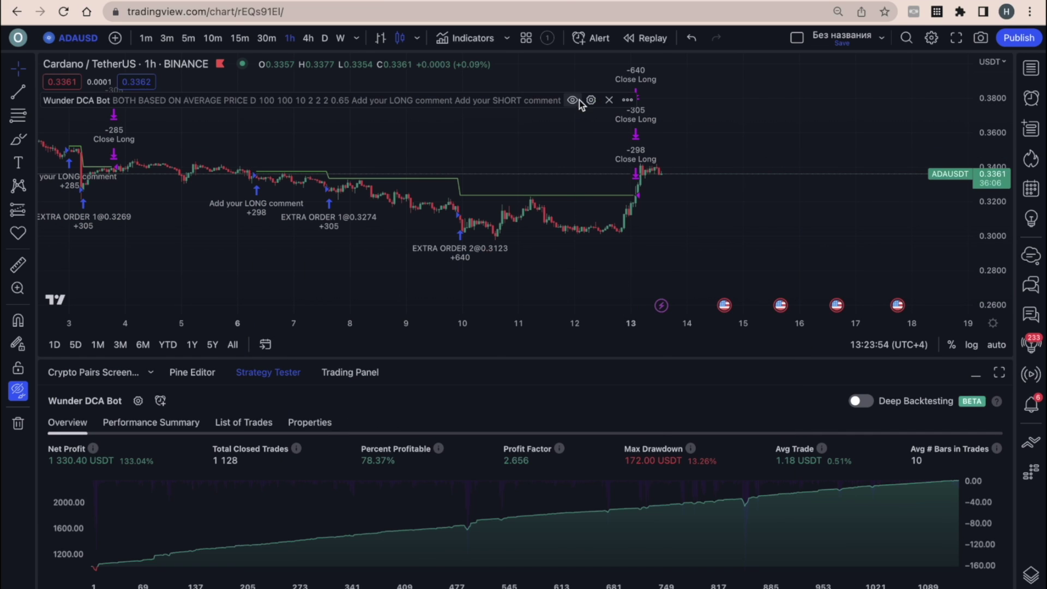
Set the Wunder DCA Bot trade direction to LONG and apply
{"action": "left_click", "coordinate": [589, 101]}
{"action": "left_click", "coordinate": [601, 132]}
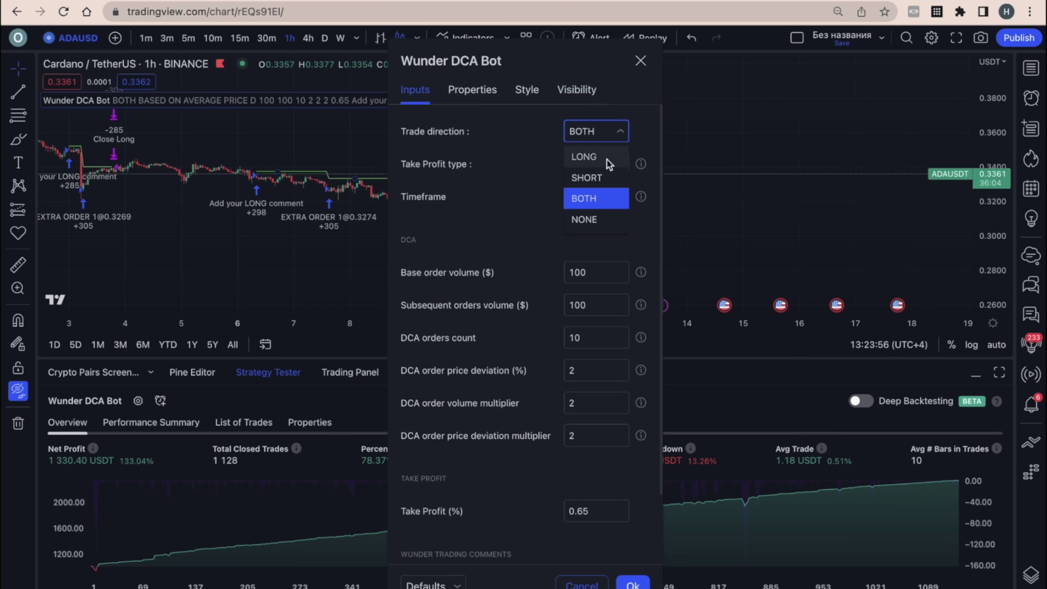
{"action": "left_click", "coordinate": [607, 157]}
{"action": "left_click", "coordinate": [635, 584]}
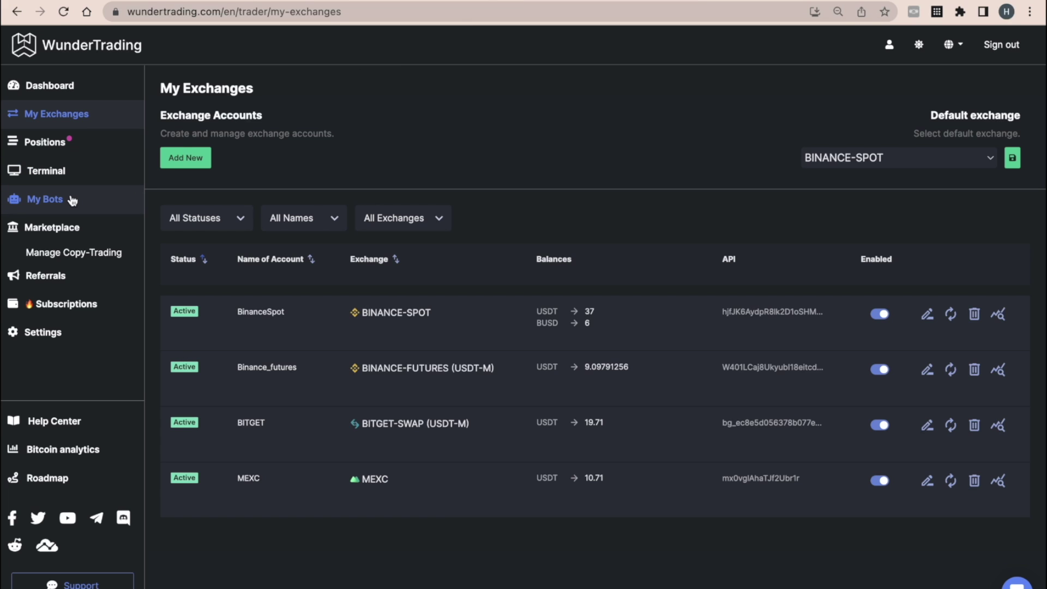
Start a new bot named DCA-bot on the MEXC-SPOT exchange
{"action": "left_click", "coordinate": [73, 200]}
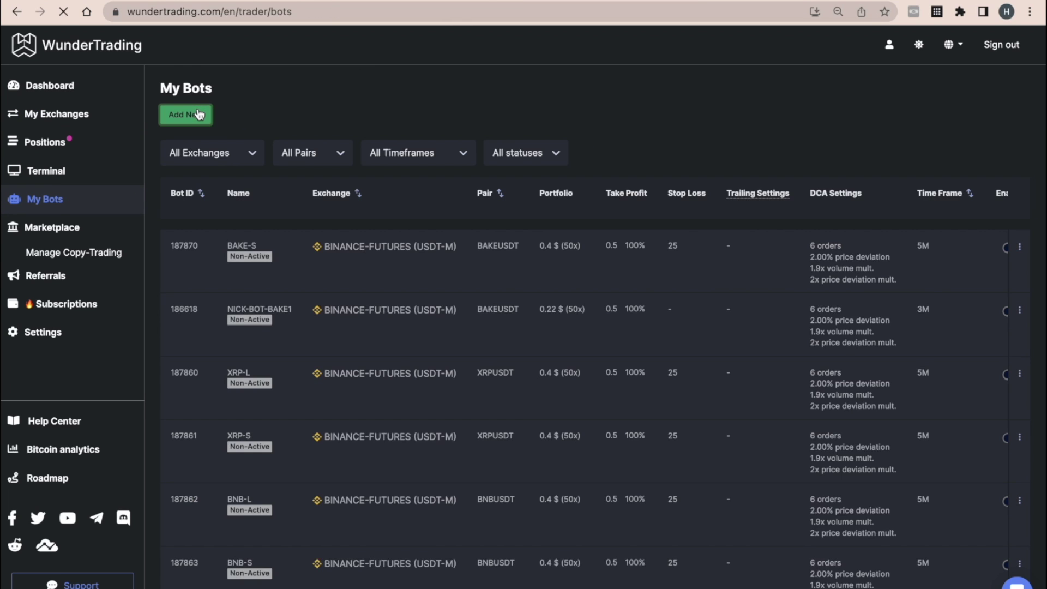
{"action": "left_click", "coordinate": [197, 114]}
{"action": "key", "text": "ctrl+a"}
{"action": "type", "text": "DCA-bot"}
{"action": "left_click", "coordinate": [263, 227]}
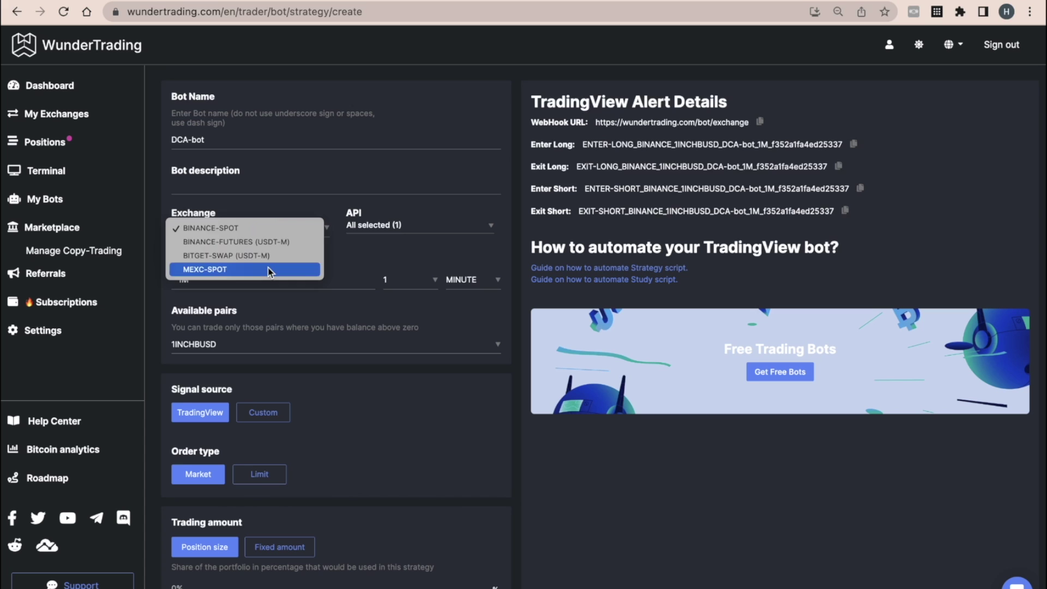
{"action": "left_click", "coordinate": [268, 269]}
Set the bot's time frame to 1 hour and its pair to ADAUSDT
{"action": "left_click", "coordinate": [473, 279]}
{"action": "left_click", "coordinate": [466, 303]}
{"action": "left_click", "coordinate": [469, 293]}
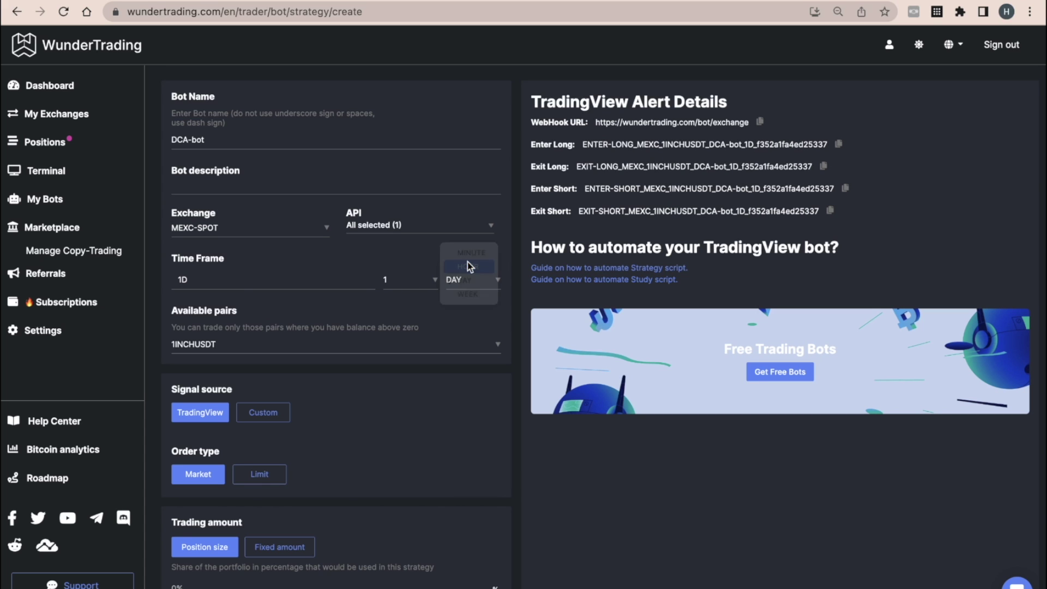
{"action": "left_click", "coordinate": [466, 264]}
{"action": "left_click", "coordinate": [364, 343]}
{"action": "type", "text": "ada"}
{"action": "key", "text": "Return"}
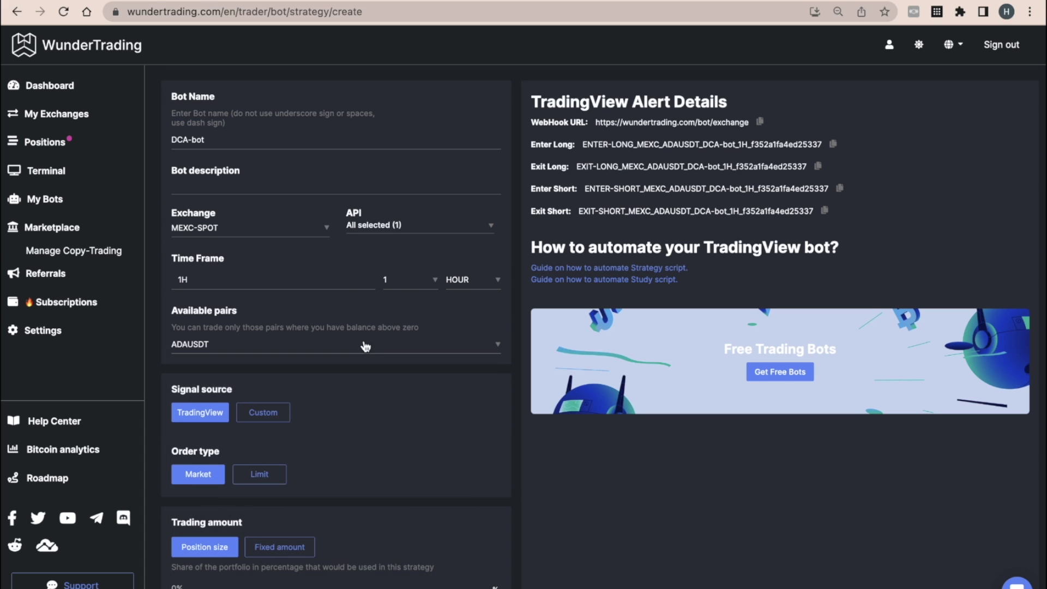
{"action": "scroll", "coordinate": [499, 430], "scroll_direction": "down", "scroll_amount": 3}
Use a fixed $10 amount and a take profit closing 100% at 1%
{"action": "left_click", "coordinate": [303, 314]}
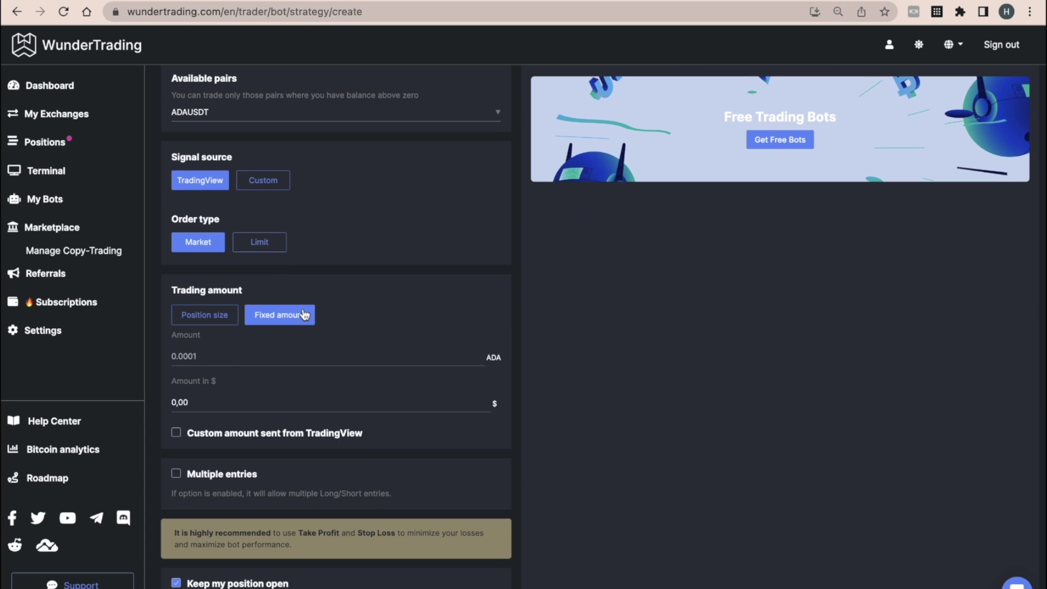
{"action": "left_click", "coordinate": [312, 401]}
{"action": "type", "text": "10"}
{"action": "scroll", "coordinate": [571, 474], "scroll_direction": "down", "scroll_amount": 4}
{"action": "left_click", "coordinate": [176, 325]}
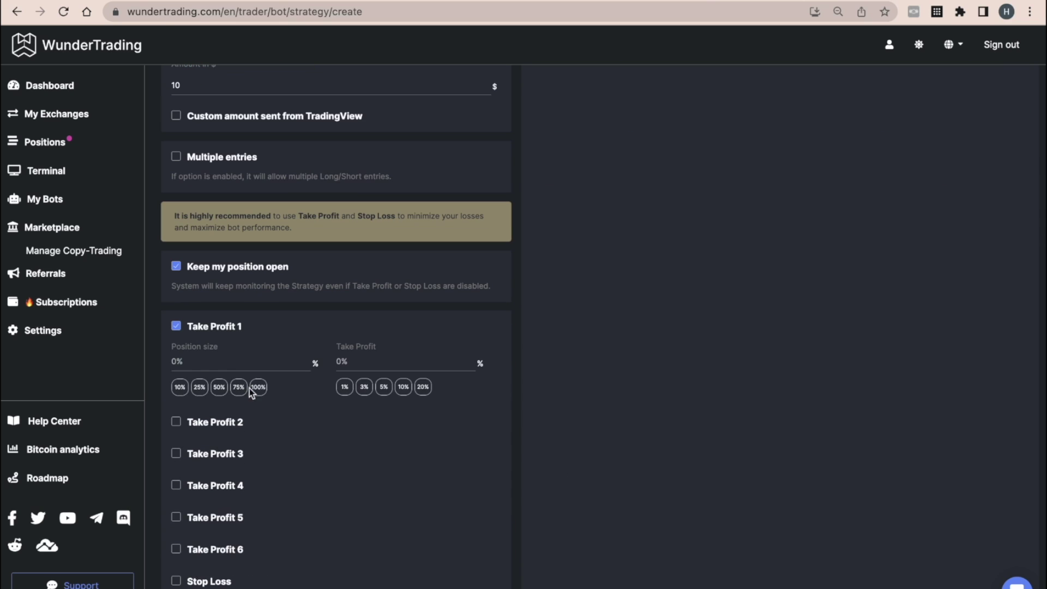
{"action": "left_click", "coordinate": [253, 388]}
{"action": "left_click", "coordinate": [344, 387]}
{"action": "scroll", "coordinate": [355, 460], "scroll_direction": "down", "scroll_amount": 3}
Enable DCA with 10 orders, volume multiplier 2 and 2% price deviation
{"action": "left_click", "coordinate": [175, 476]}
{"action": "scroll", "coordinate": [175, 463], "scroll_direction": "down", "scroll_amount": 4}
{"action": "left_click", "coordinate": [196, 401]}
{"action": "type", "text": "10"}
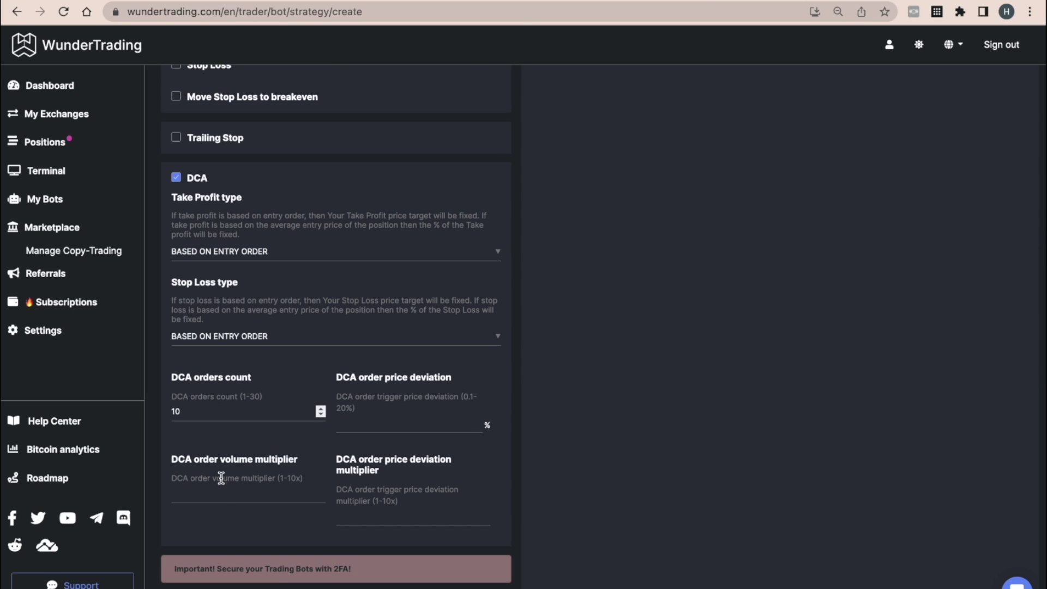
{"action": "left_click", "coordinate": [222, 478]}
{"action": "type", "text": "2"}
{"action": "left_click", "coordinate": [374, 424]}
{"action": "type", "text": "2"}
{"action": "scroll", "coordinate": [598, 431], "scroll_direction": "up", "scroll_amount": 5}
{"action": "scroll", "coordinate": [599, 431], "scroll_direction": "up", "scroll_amount": 5}
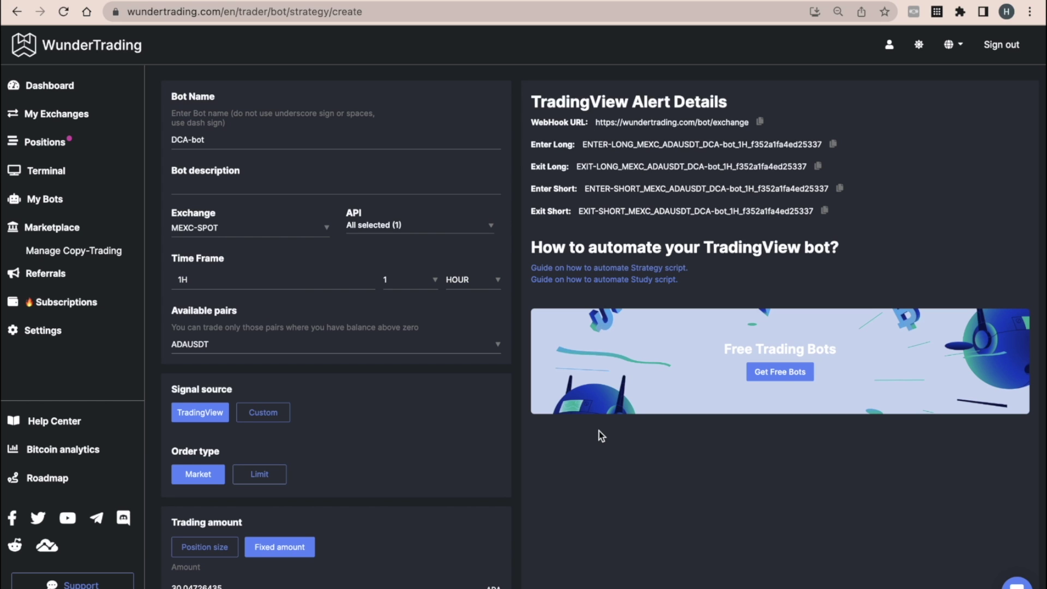
Paste WunderTrading's Enter Long code into the strategy's LONG comment and apply
{"action": "left_click", "coordinate": [832, 144]}
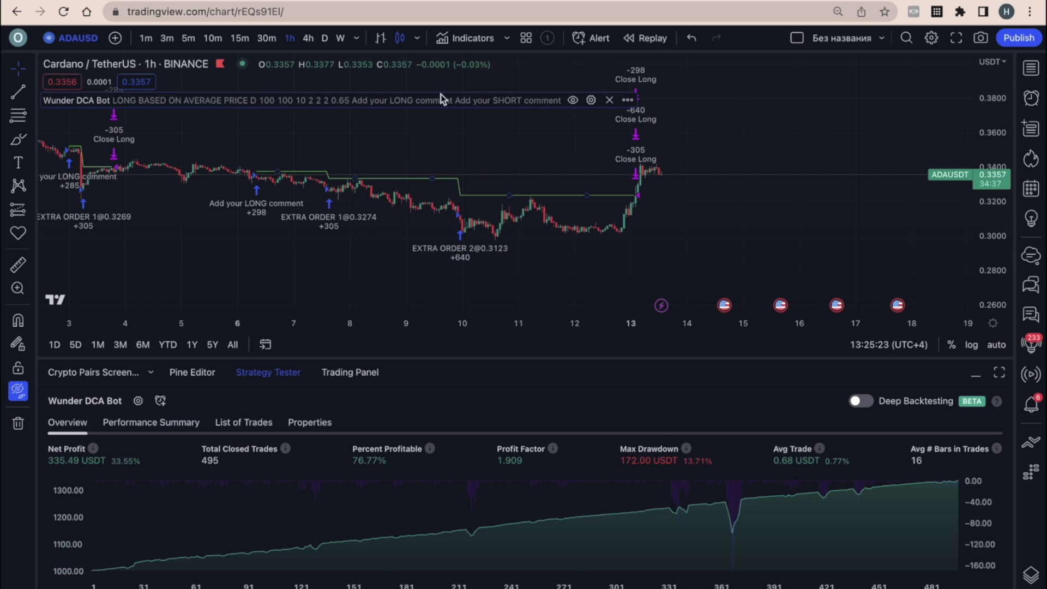
{"action": "left_click", "coordinate": [591, 101]}
{"action": "scroll", "coordinate": [535, 232], "scroll_direction": "down", "scroll_amount": 2}
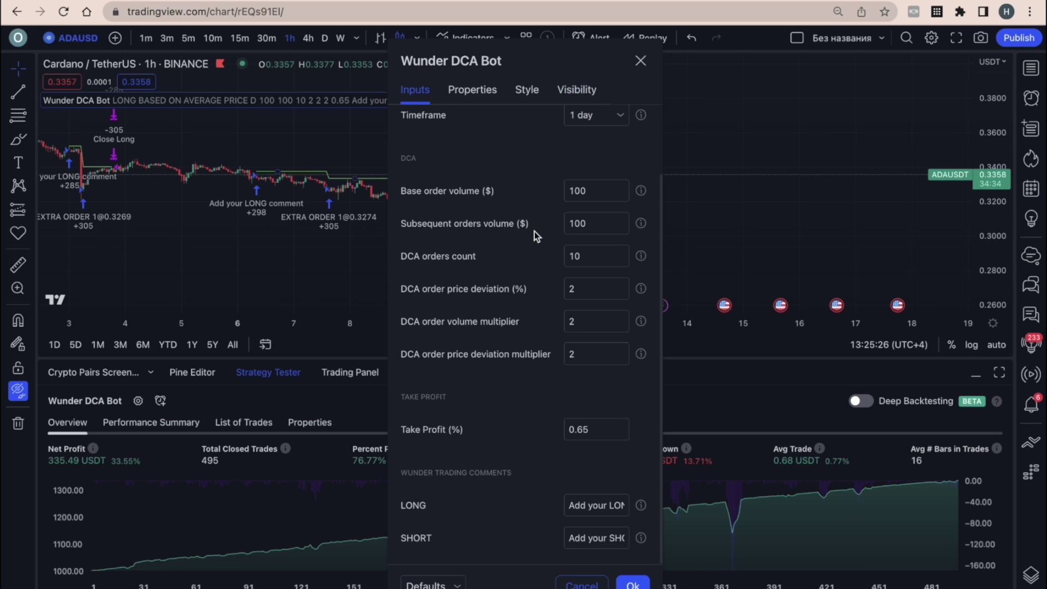
{"action": "triple_click", "coordinate": [594, 505]}
{"action": "key", "text": "ctrl+v"}
{"action": "left_click", "coordinate": [537, 507]}
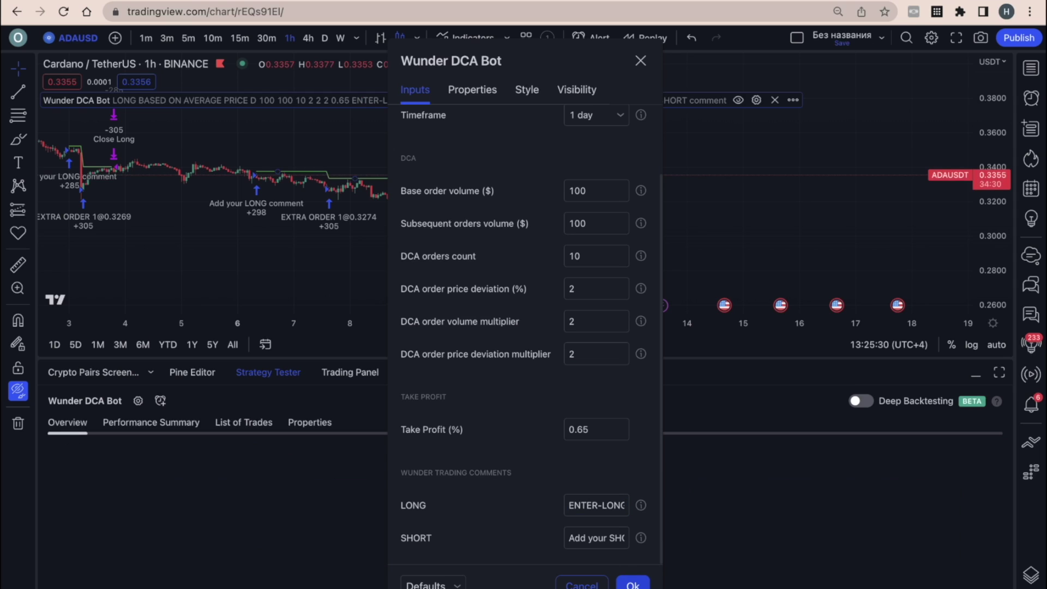
{"action": "left_click", "coordinate": [632, 585]}
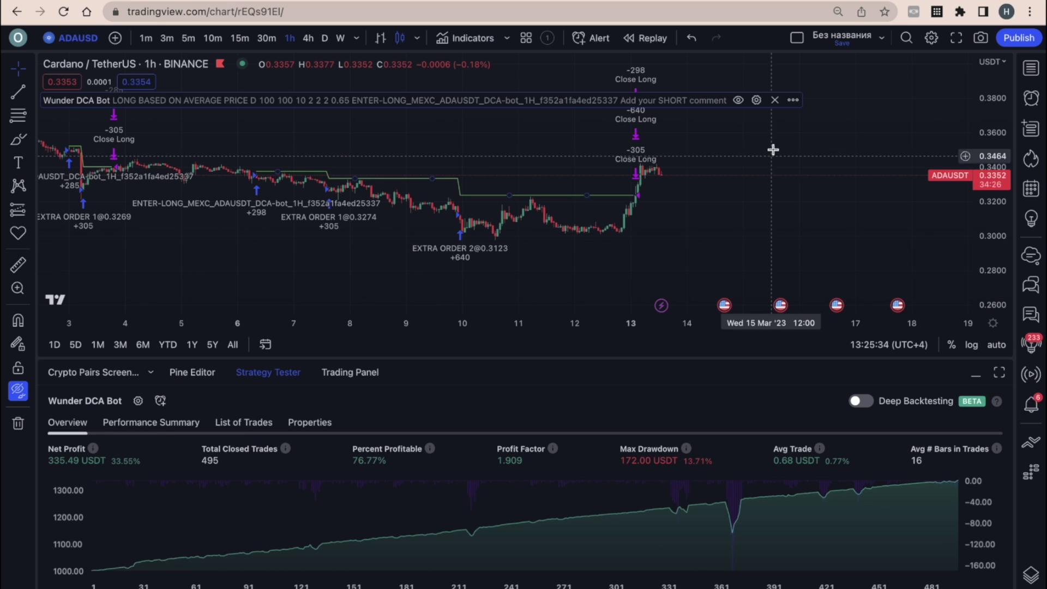
Create a strategy alert named DCA bot and replace its default message
{"action": "left_click", "coordinate": [793, 100]}
{"action": "left_click", "coordinate": [800, 123]}
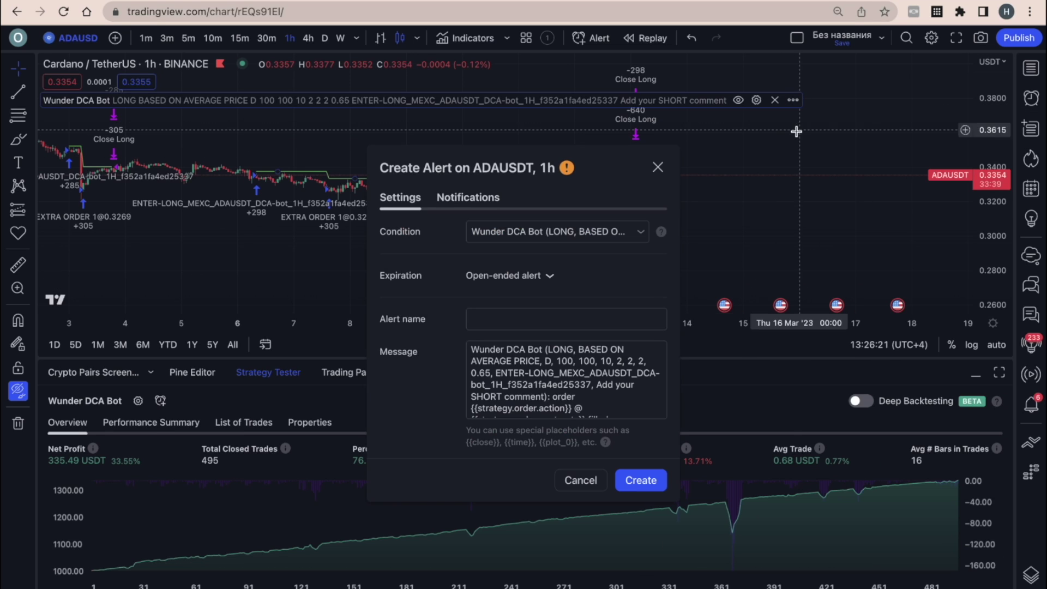
{"action": "left_click", "coordinate": [500, 319]}
{"action": "type", "text": "DCA bot"}
{"action": "left_click", "coordinate": [540, 344]}
{"action": "key", "text": "ctrl+a"}
{"action": "type", "text": "LONG"}
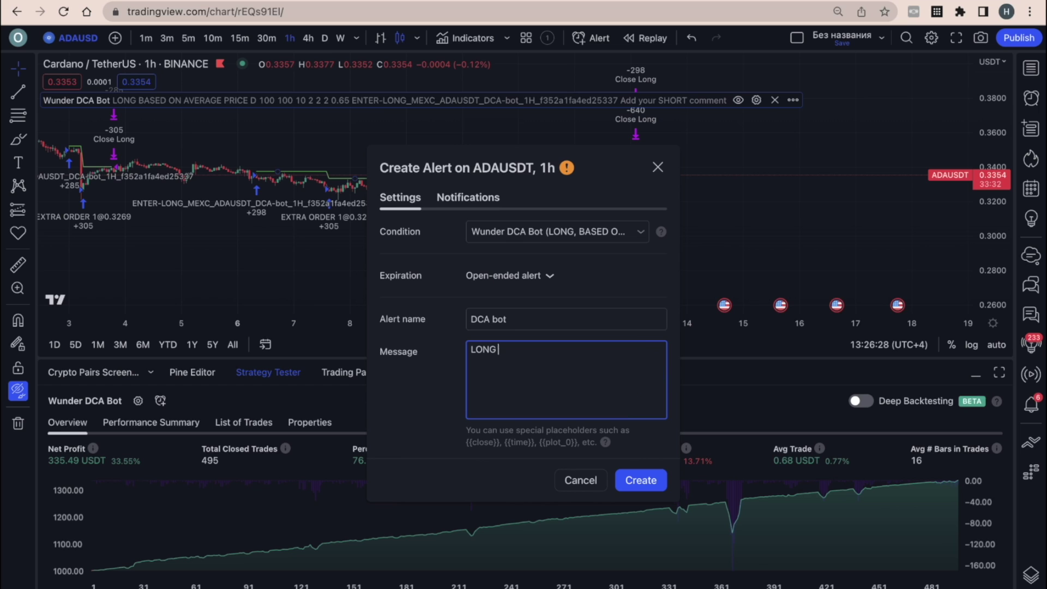
{"action": "type", "text": " spot"}
Set the alert's webhook to the WunderTrading URL and create it
{"action": "left_click", "coordinate": [467, 197]}
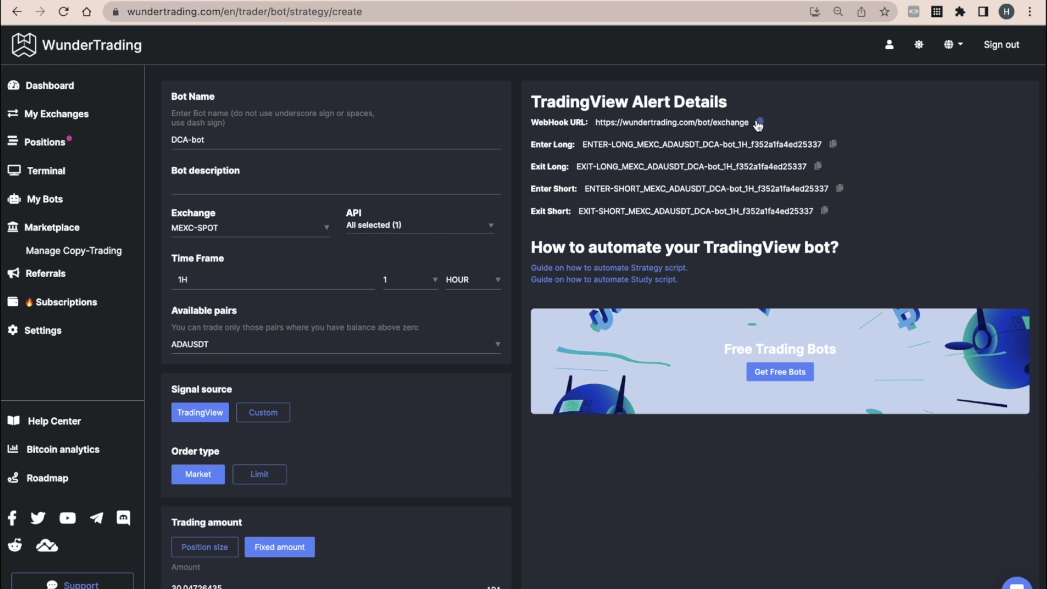
{"action": "triple_click", "coordinate": [480, 357]}
{"action": "key", "text": "ctrl+v"}
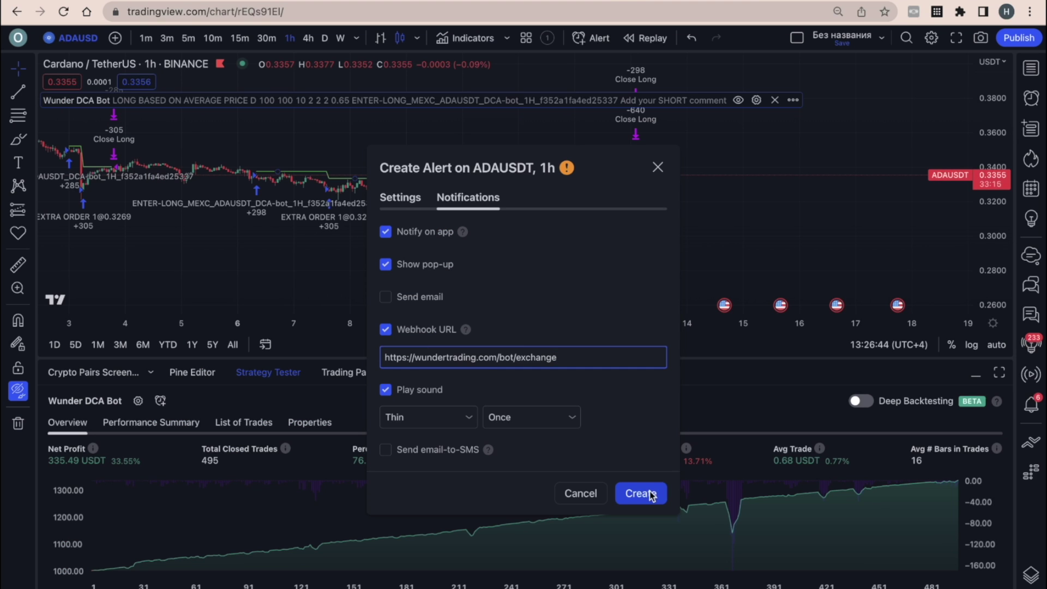
{"action": "left_click", "coordinate": [650, 496]}
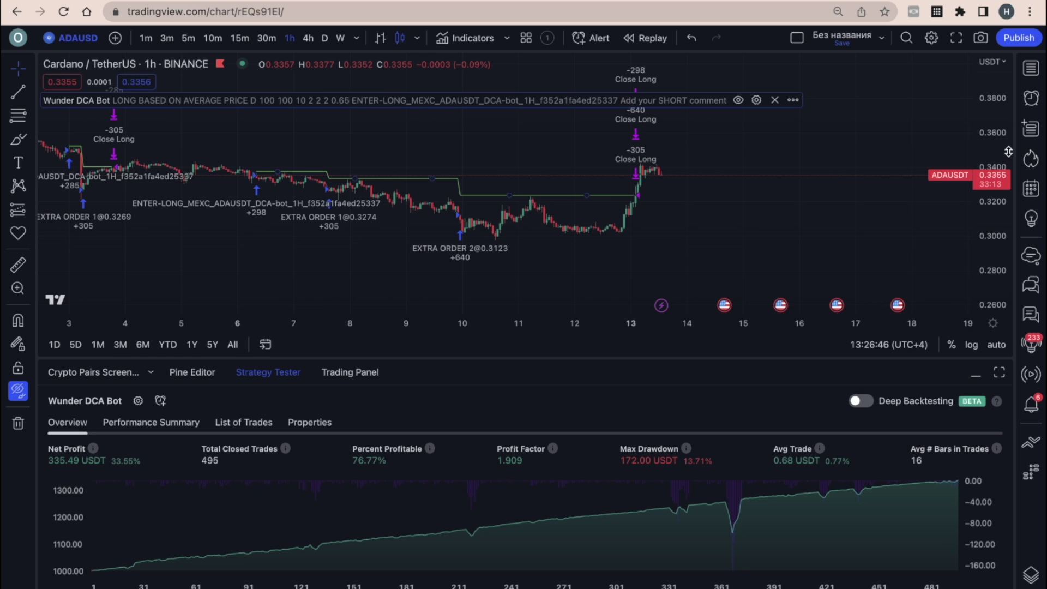
{"action": "left_click", "coordinate": [1035, 113]}
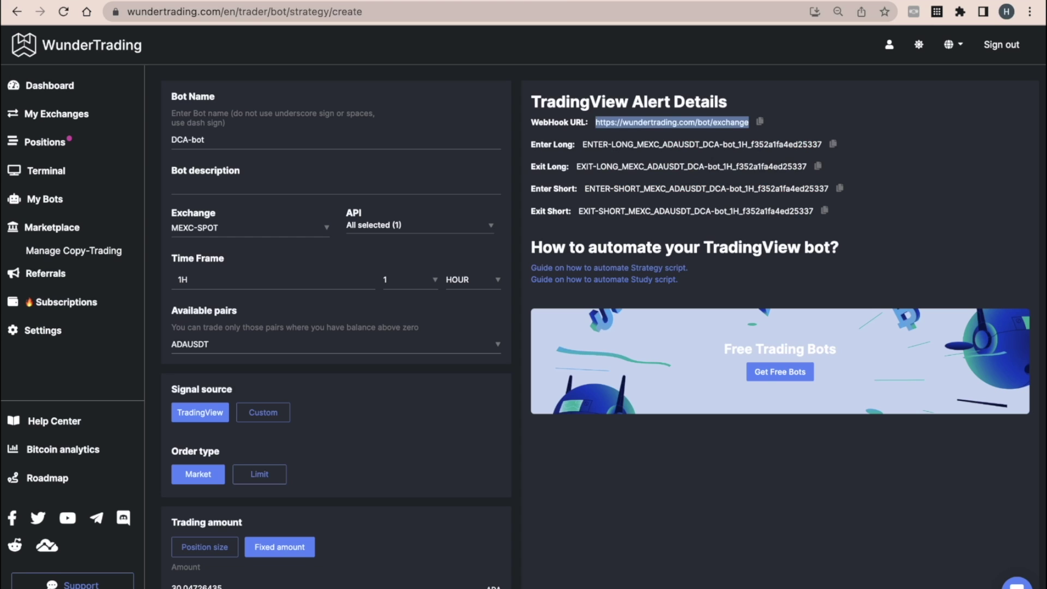
{"action": "scroll", "coordinate": [445, 359], "scroll_direction": "down", "scroll_amount": 15}
Create the DCA-bot and choose 'Save and Wait for the signal'
{"action": "left_click", "coordinate": [403, 541]}
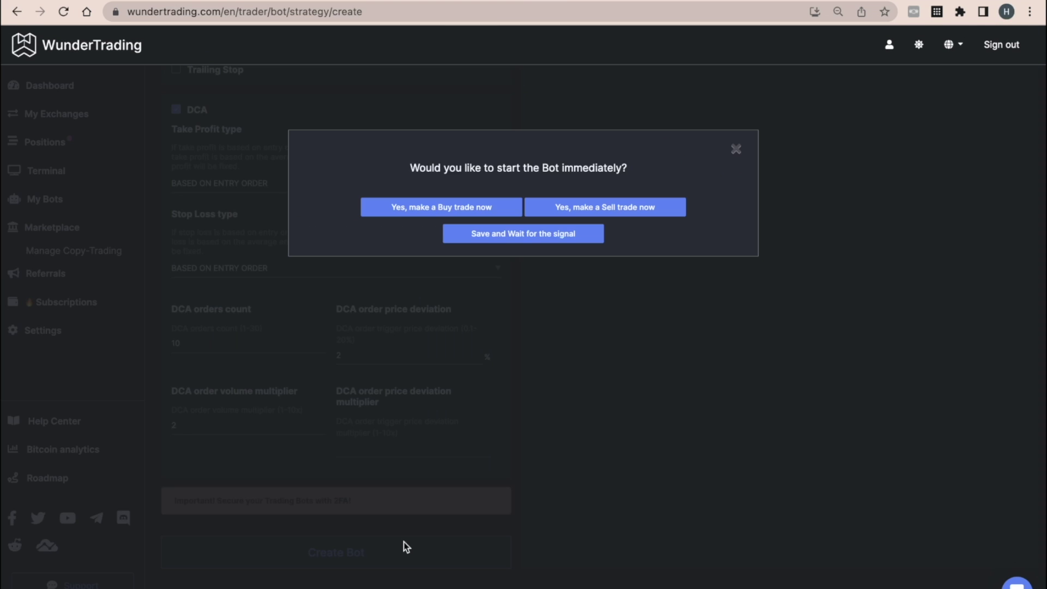
{"action": "left_click", "coordinate": [502, 239]}
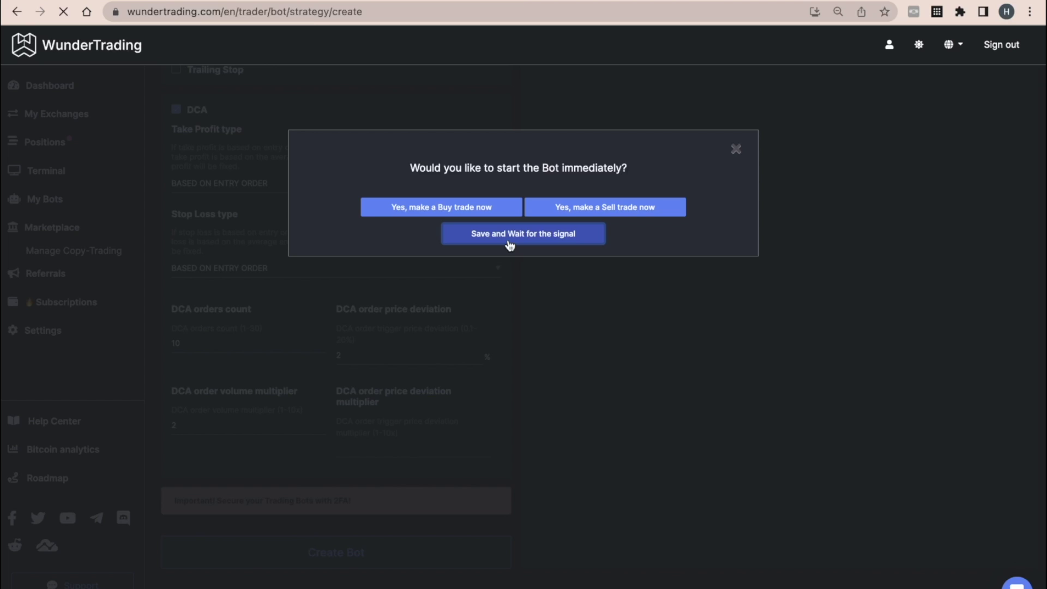